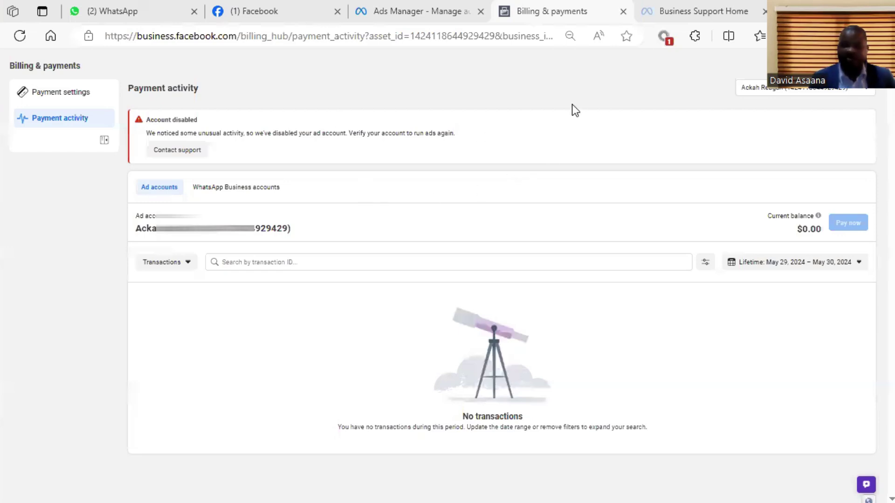
Check the Ads Manager campaigns page and the disabled account's Payment activity page
{"action": "mouse_move", "coordinate": [441, 4]}
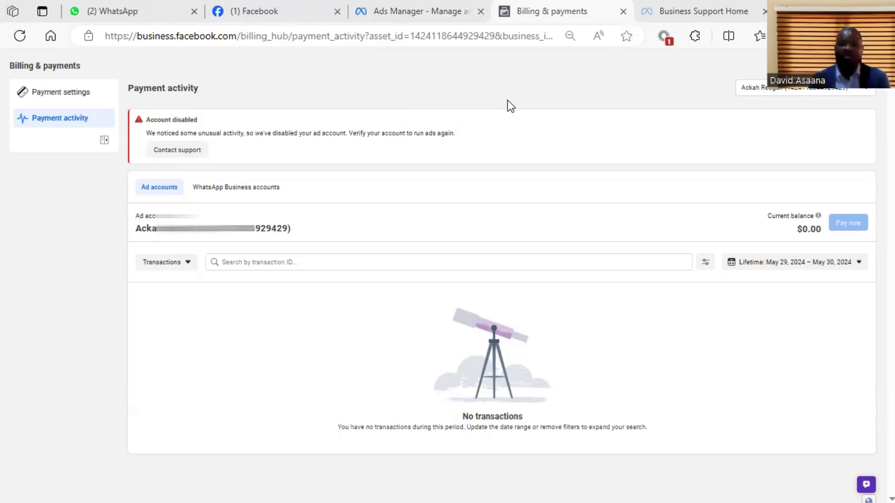
{"action": "left_click", "coordinate": [429, 10]}
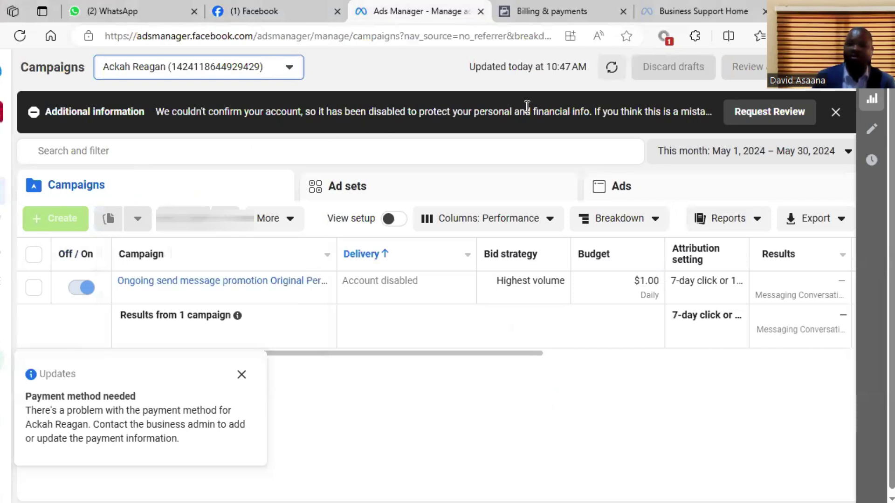
{"action": "left_click", "coordinate": [599, 4]}
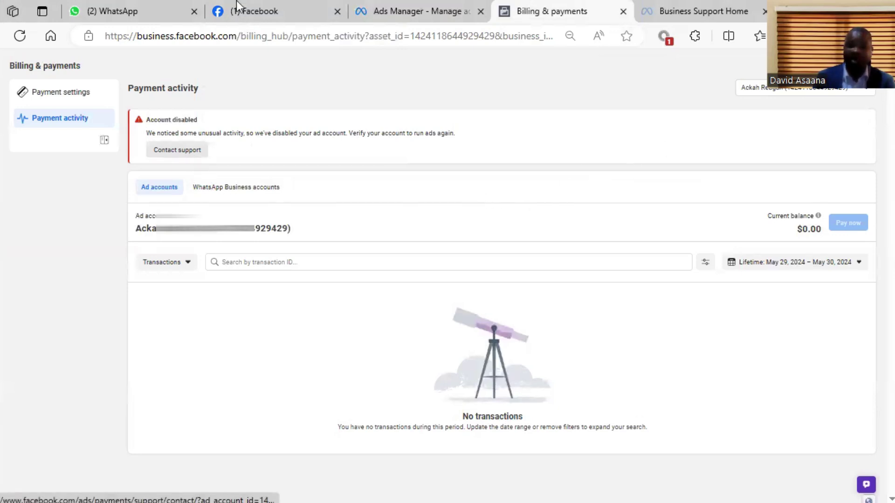
Launch Ads Manager from the Facebook sidebar shortcuts and load Billing & payments from its sidebar
{"action": "left_click", "coordinate": [278, 5]}
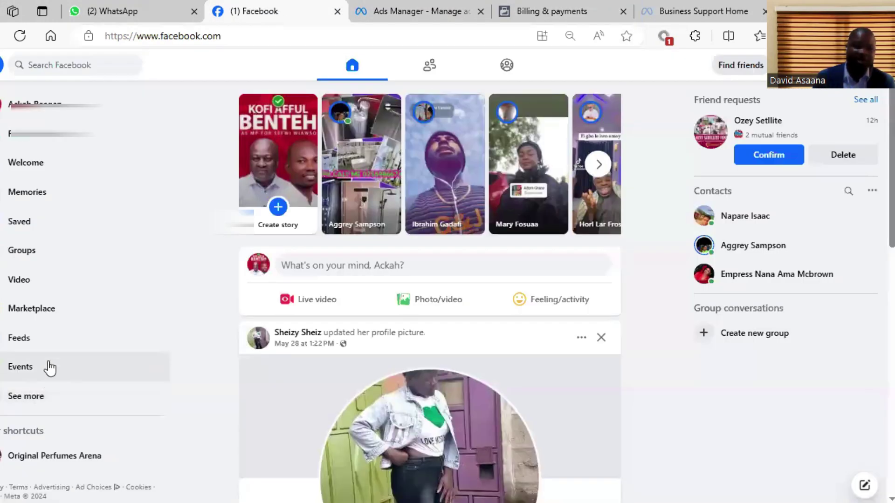
{"action": "left_click", "coordinate": [43, 405]}
{"action": "left_click", "coordinate": [73, 390]}
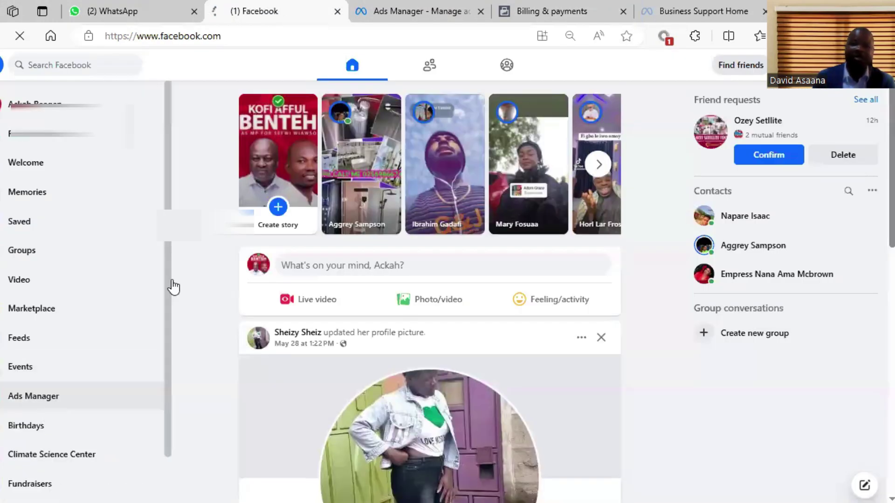
{"action": "left_click", "coordinate": [391, 2]}
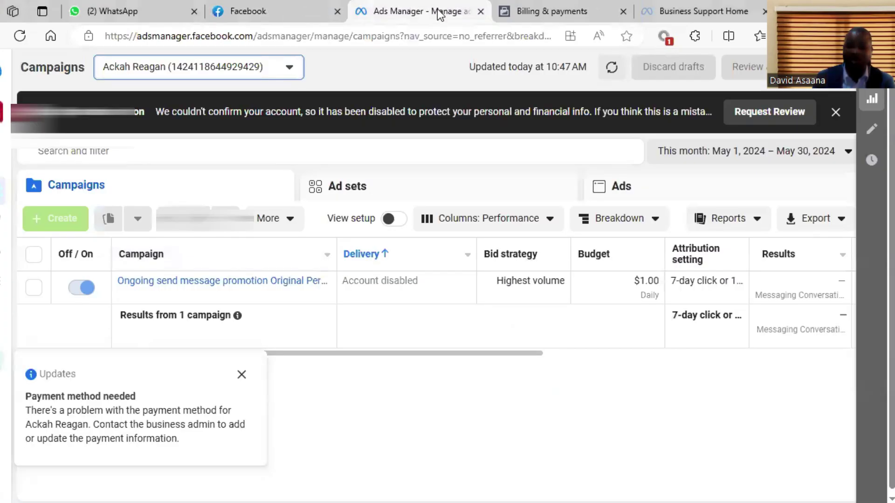
{"action": "left_click", "coordinate": [6, 309]}
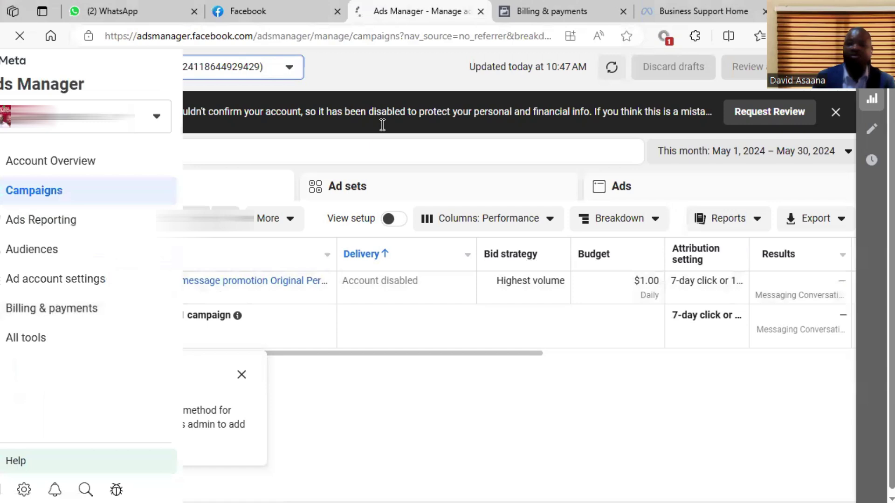
{"action": "left_click", "coordinate": [542, 2]}
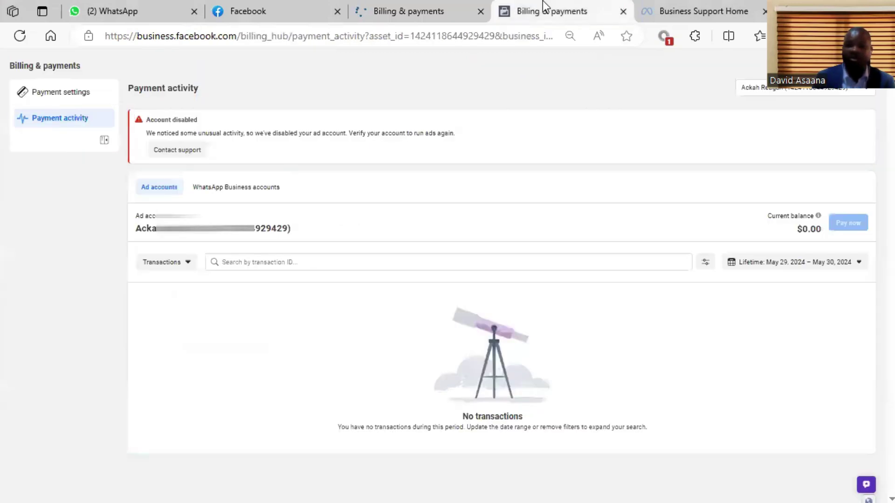
Paste the prepared 1917-character hacked-account explanation into the Request review issue description
{"action": "left_click", "coordinate": [418, 0]}
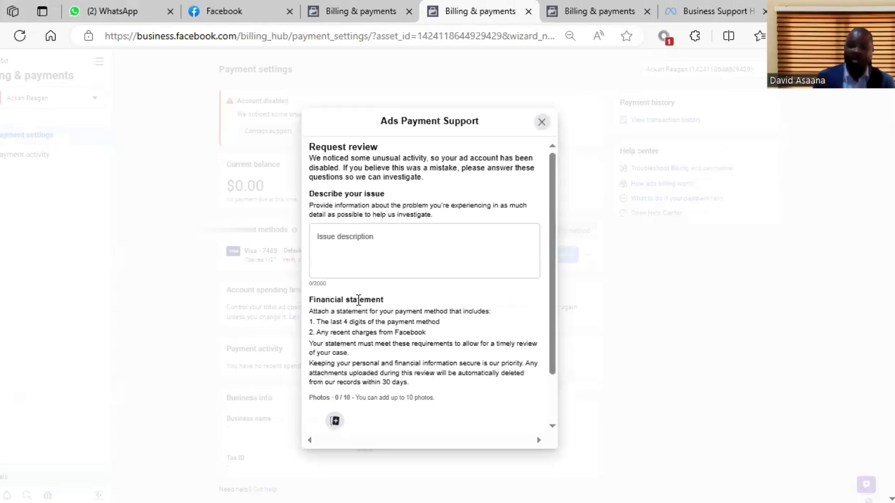
{"action": "left_click", "coordinate": [357, 245]}
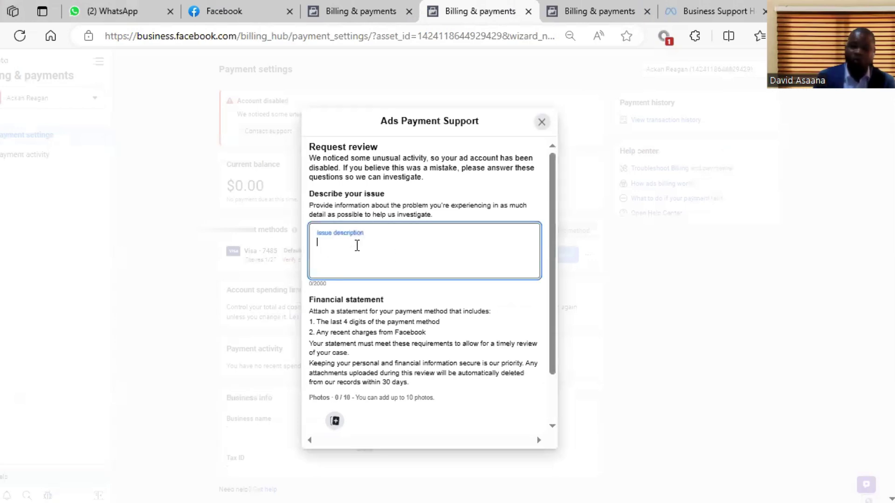
{"action": "right_click", "coordinate": [356, 245]}
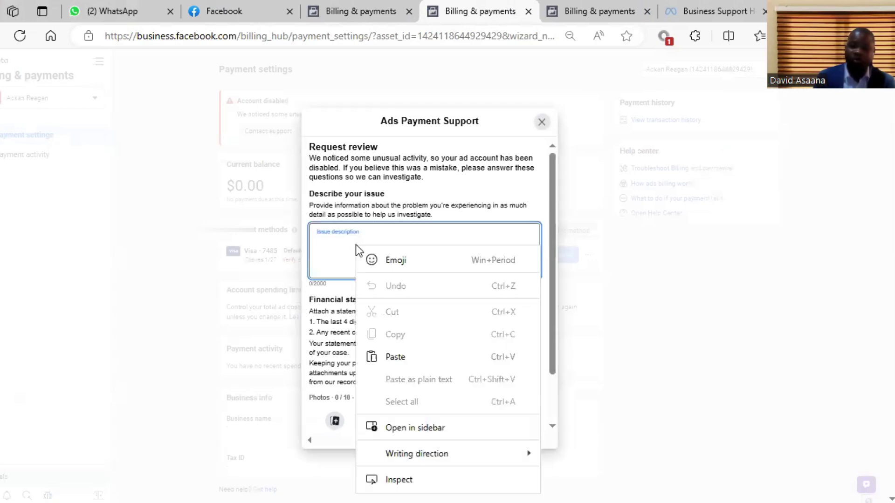
{"action": "left_click", "coordinate": [406, 359]}
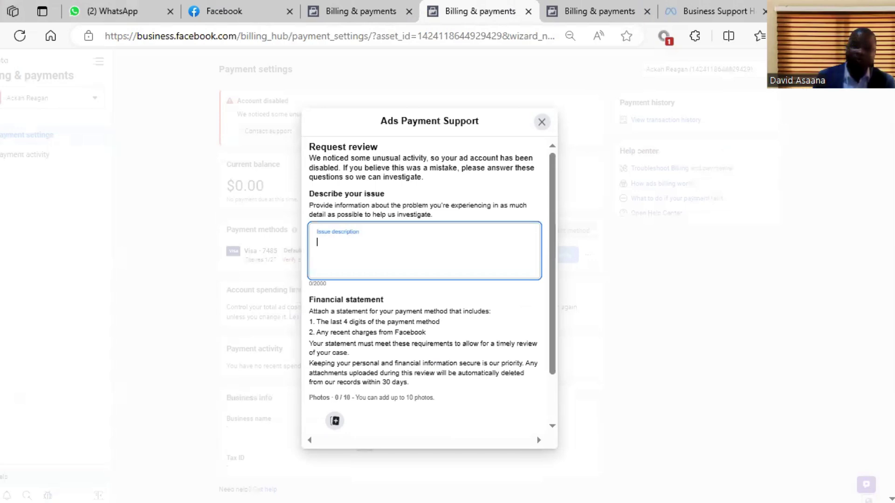
{"action": "key", "text": "alt+Tab"}
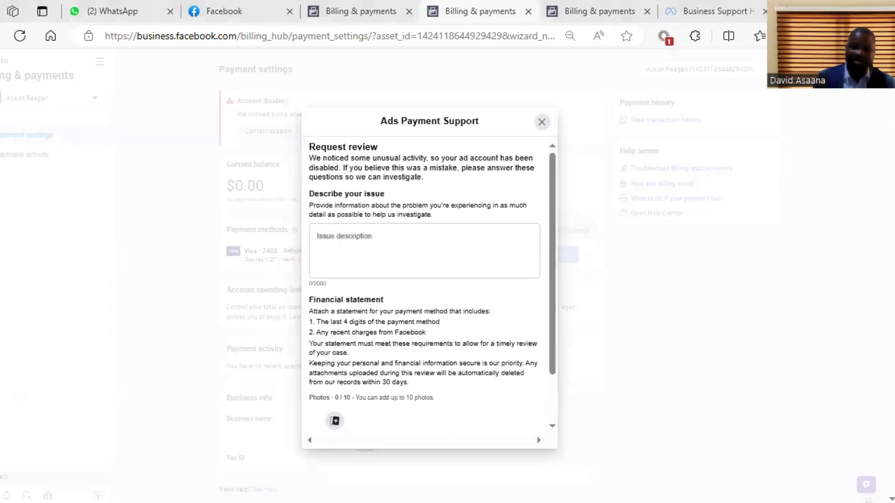
{"action": "left_click", "coordinate": [338, 256]}
{"action": "right_click", "coordinate": [338, 257]}
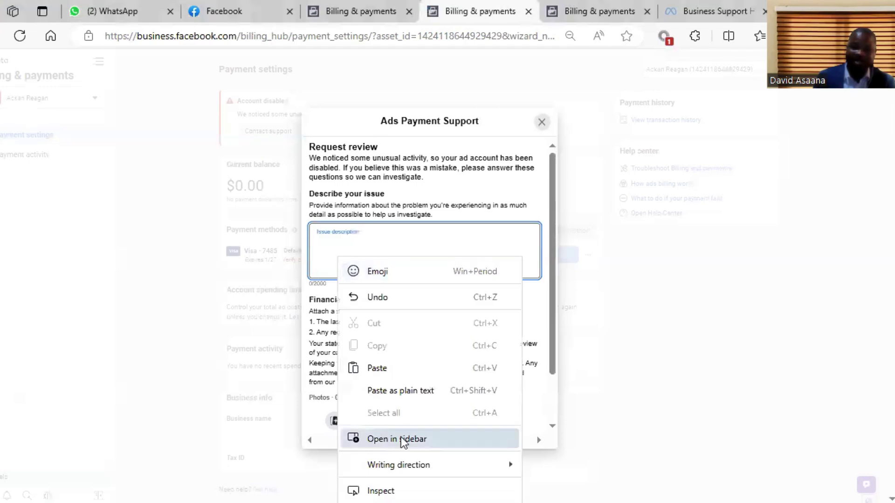
{"action": "left_click", "coordinate": [393, 373]}
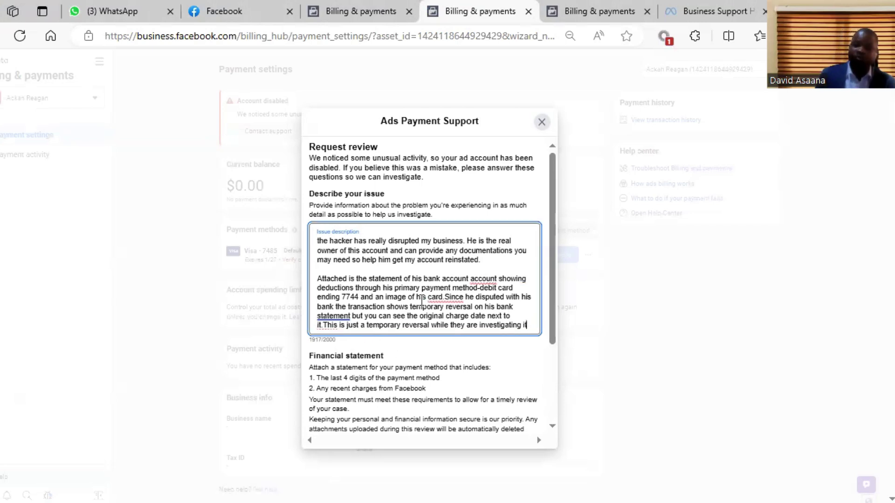
{"action": "scroll", "coordinate": [415, 305], "scroll_direction": "down", "scroll_amount": 2}
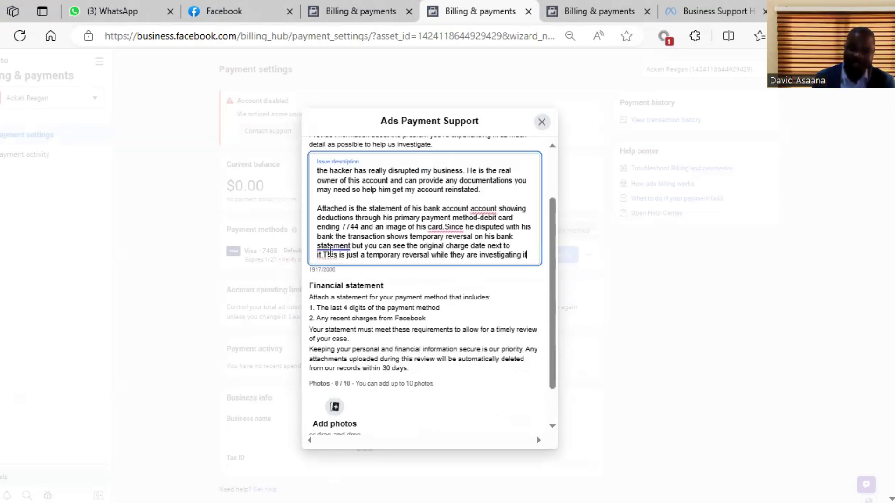
Attach statement photo 1 to the review request
{"action": "left_click", "coordinate": [333, 418]}
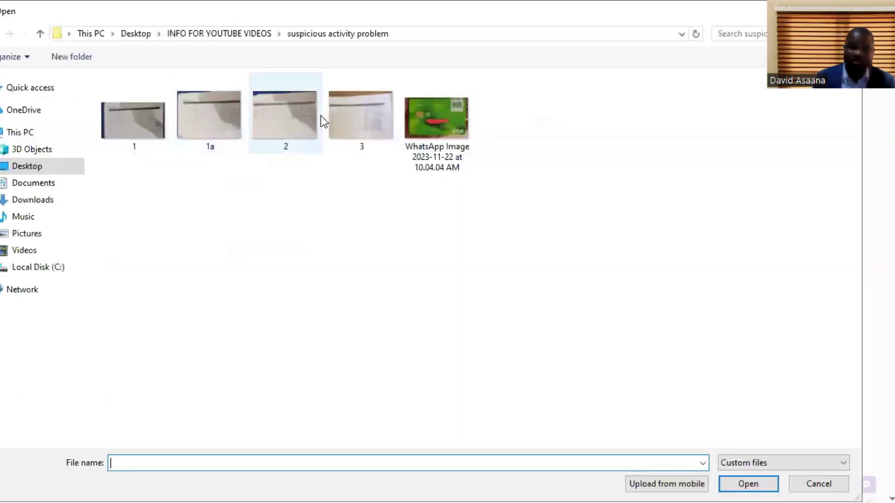
{"action": "double_click", "coordinate": [149, 125]}
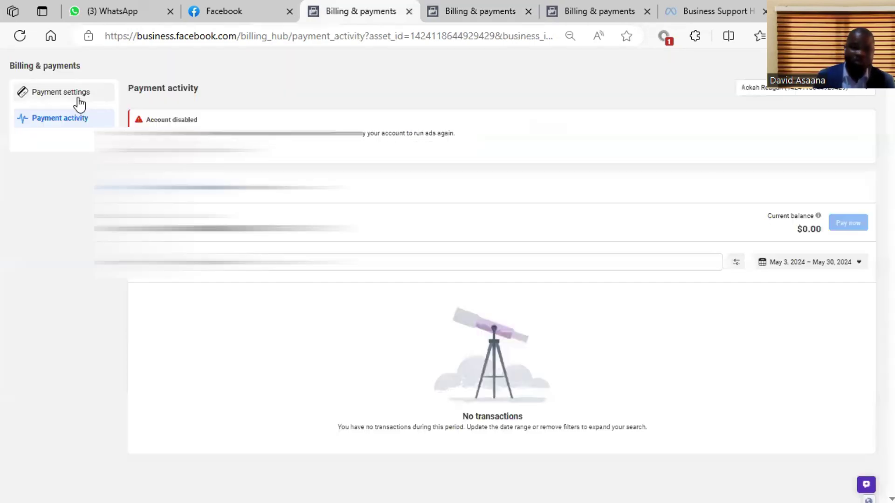
{"action": "left_click", "coordinate": [77, 96]}
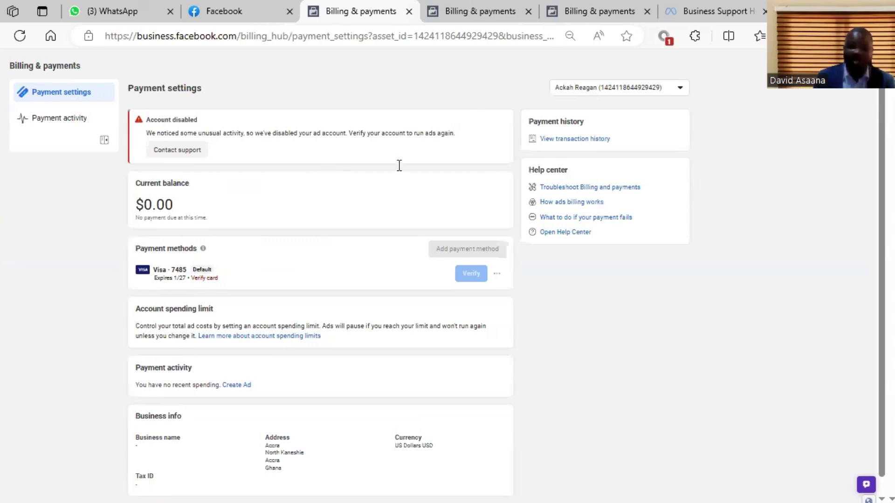
Recheck the filled review request form and its attached statement photo
{"action": "key", "text": "ctrl+Tab"}
{"action": "scroll", "coordinate": [510, 259], "scroll_direction": "up", "scroll_amount": 2}
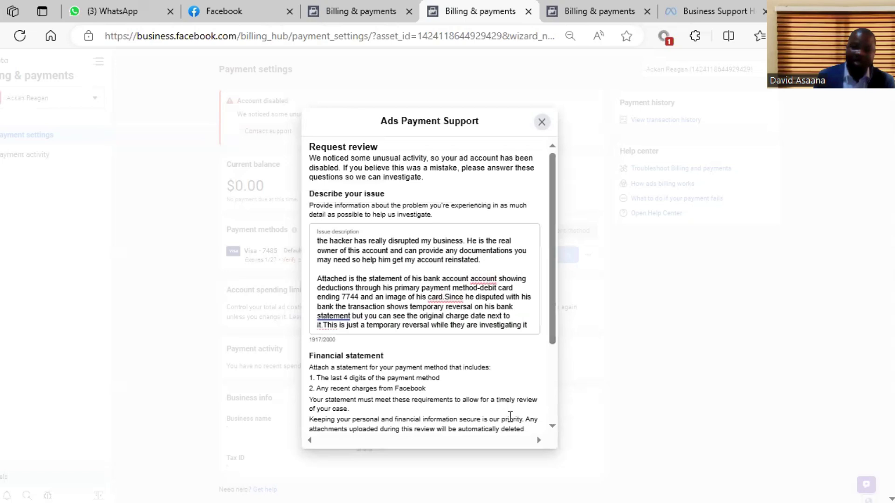
{"action": "scroll", "coordinate": [535, 406], "scroll_direction": "down", "scroll_amount": 3}
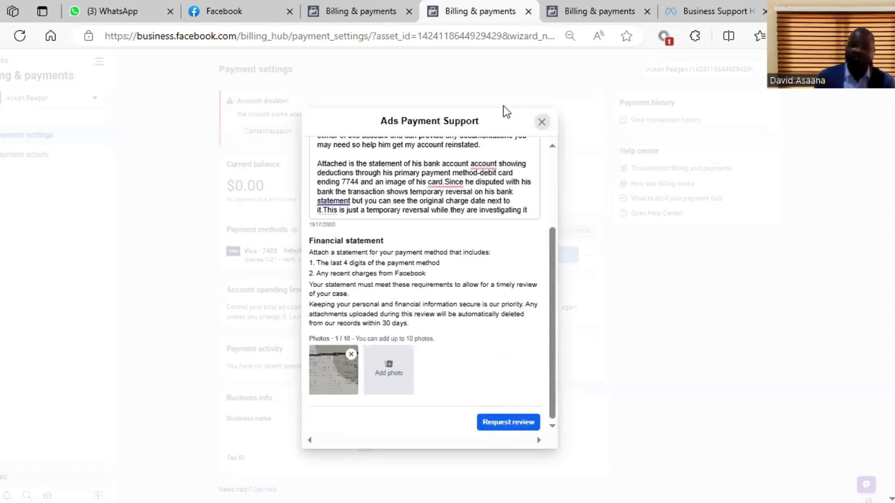
{"action": "left_click", "coordinate": [224, 4]}
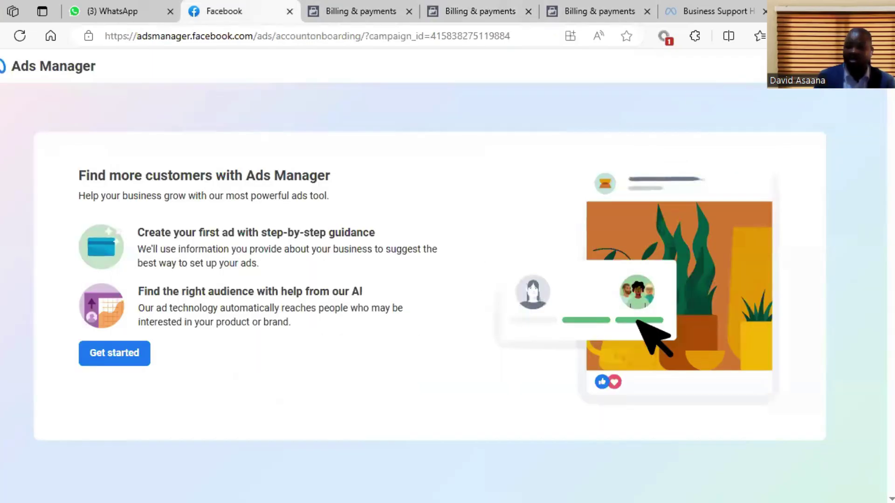
Load Facebook from bookmarks in a new tab and show Help & support from the account menu
{"action": "key", "text": "ctrl+t"}
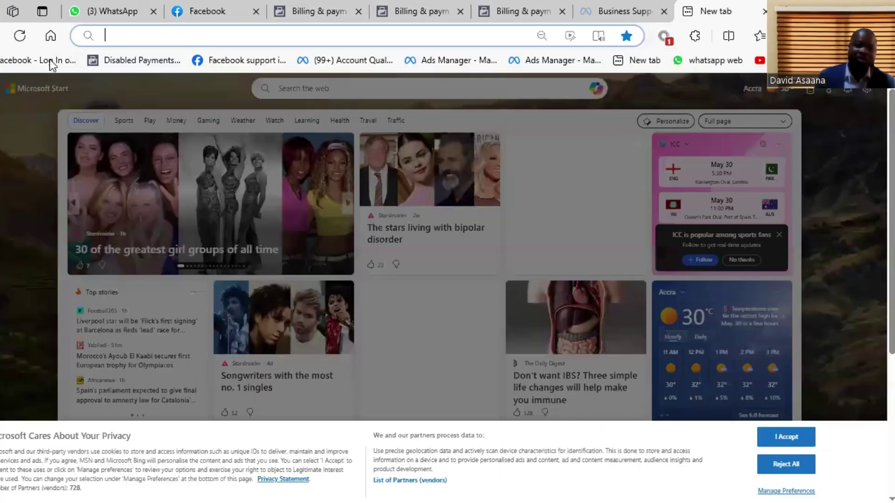
{"action": "left_click", "coordinate": [49, 60]}
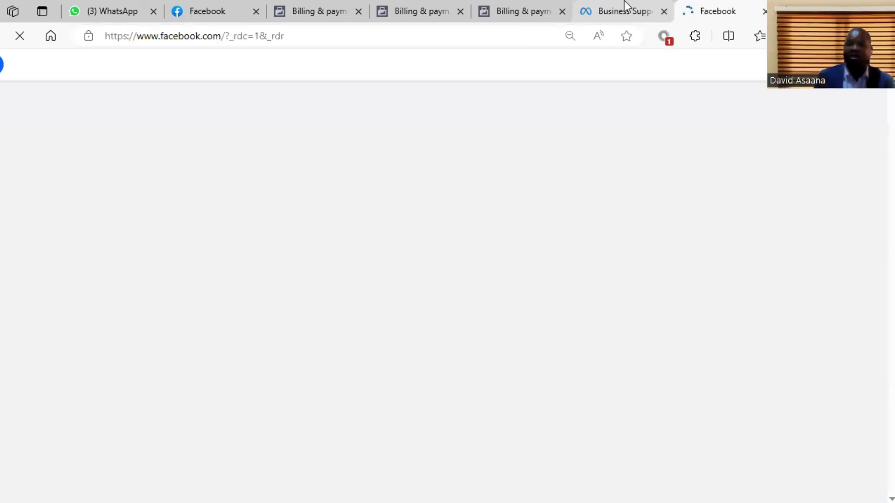
{"action": "left_click", "coordinate": [627, 1]}
{"action": "left_click", "coordinate": [713, 2]}
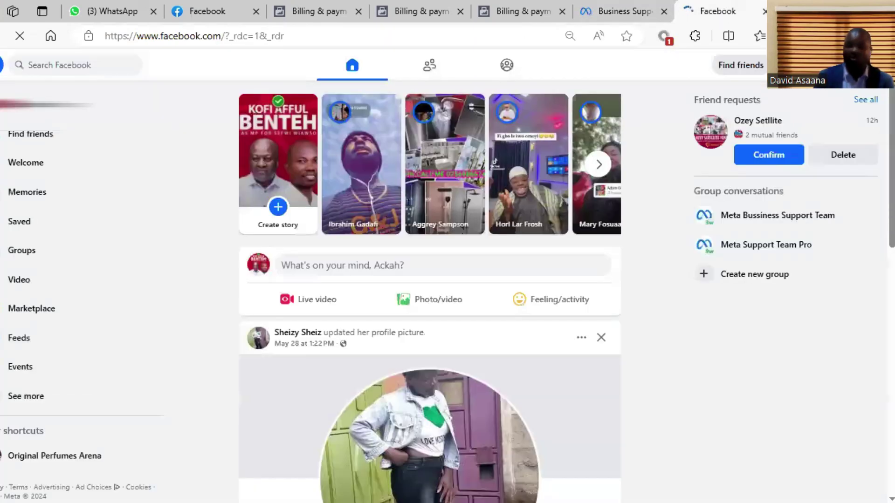
{"action": "scroll", "coordinate": [567, 334], "scroll_direction": "down", "scroll_amount": 4}
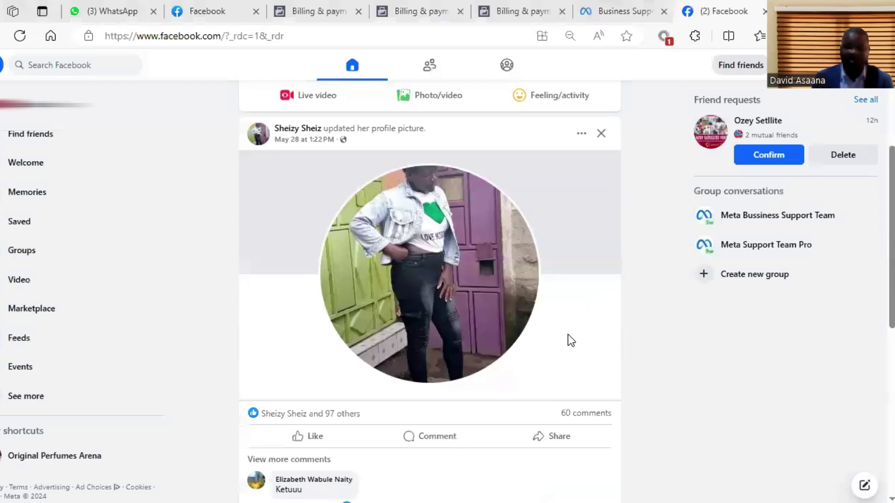
{"action": "scroll", "coordinate": [819, 186], "scroll_direction": "up", "scroll_amount": 3}
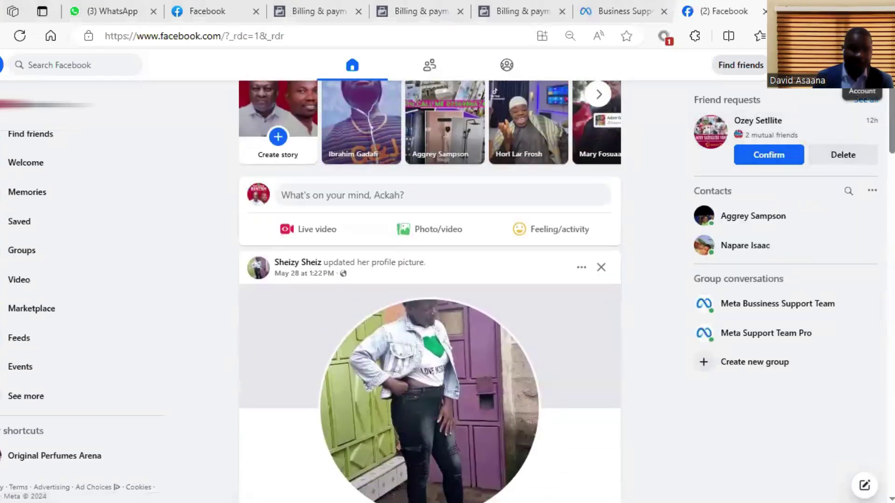
{"action": "left_click", "coordinate": [865, 64]}
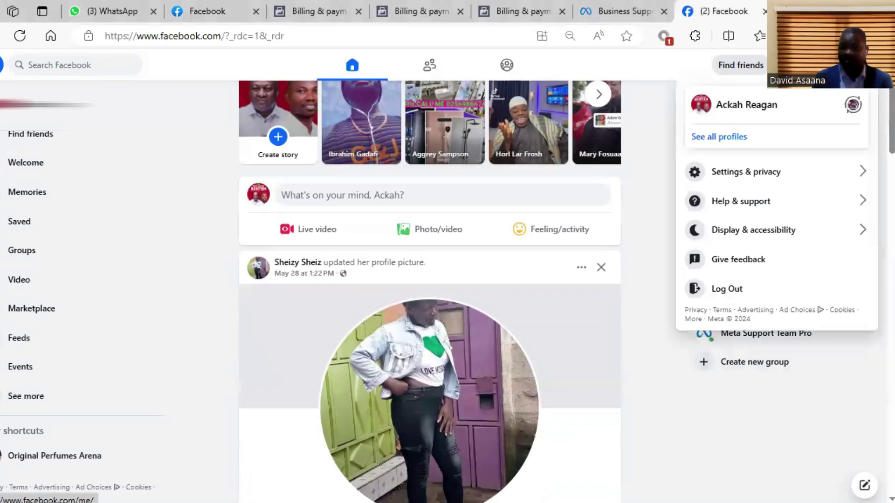
{"action": "left_click", "coordinate": [774, 205]}
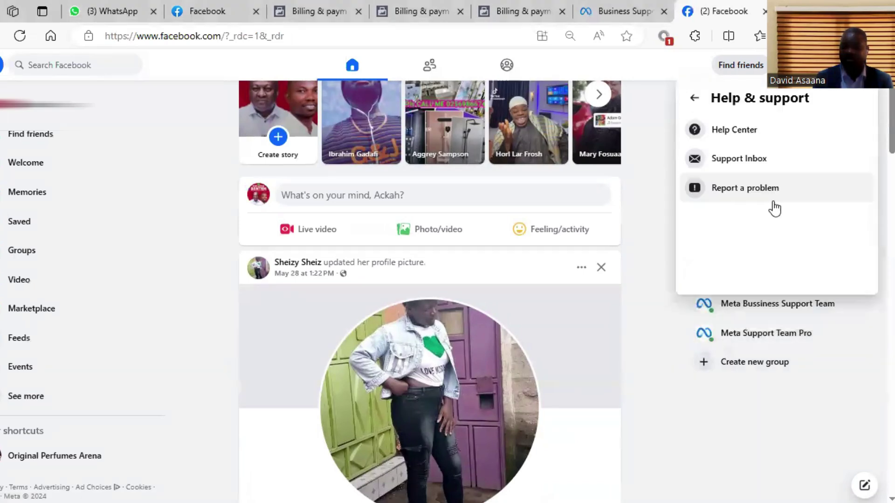
Read Meta's May 30, 2024 billing-issue reply in the Support Inbox requesting the statement code
{"action": "left_click", "coordinate": [778, 155]}
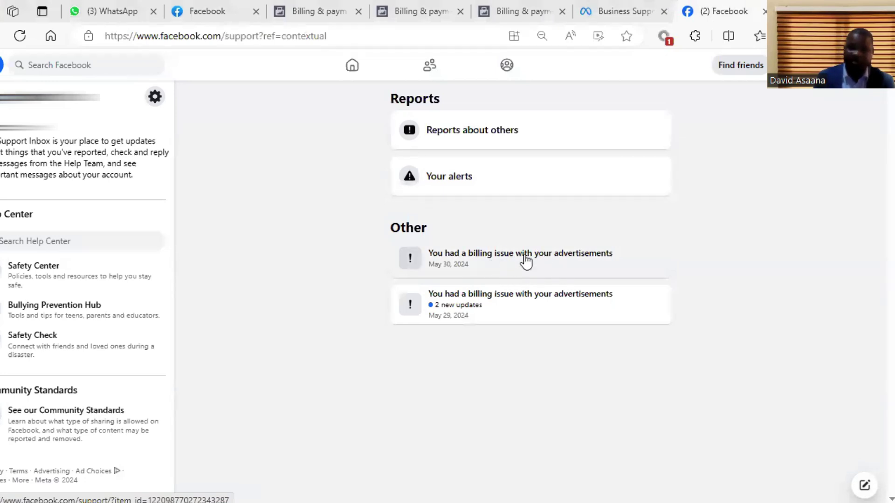
{"action": "left_click_drag", "start_coordinate": [525, 261], "coordinate": [524, 255]}
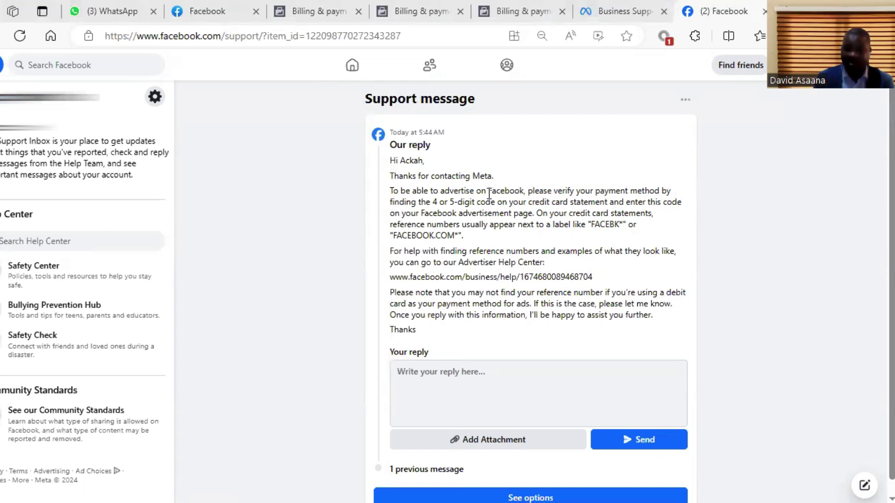
{"action": "scroll", "coordinate": [534, 247], "scroll_direction": "down", "scroll_amount": 1}
{"action": "scroll", "coordinate": [534, 247], "scroll_direction": "up", "scroll_amount": 1}
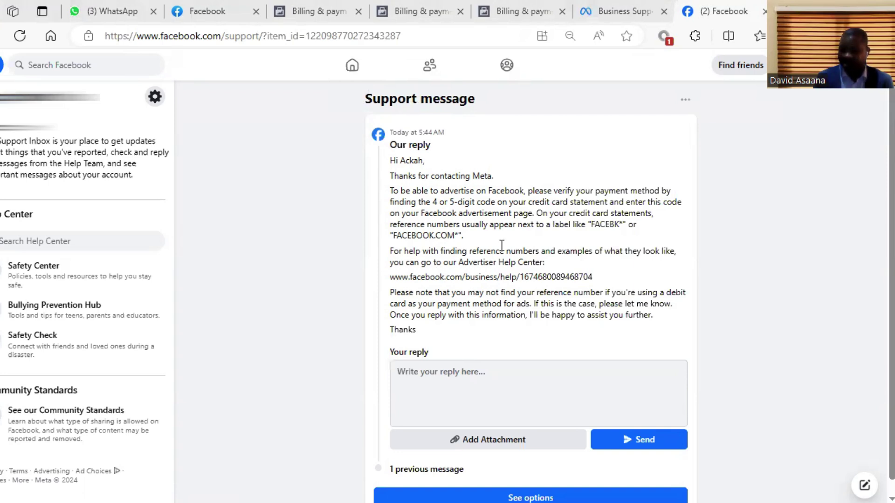
Open Facebook Settings & privacy, dismiss the Accounts Center notice, and reopen the account menu
{"action": "left_click", "coordinate": [354, 63]}
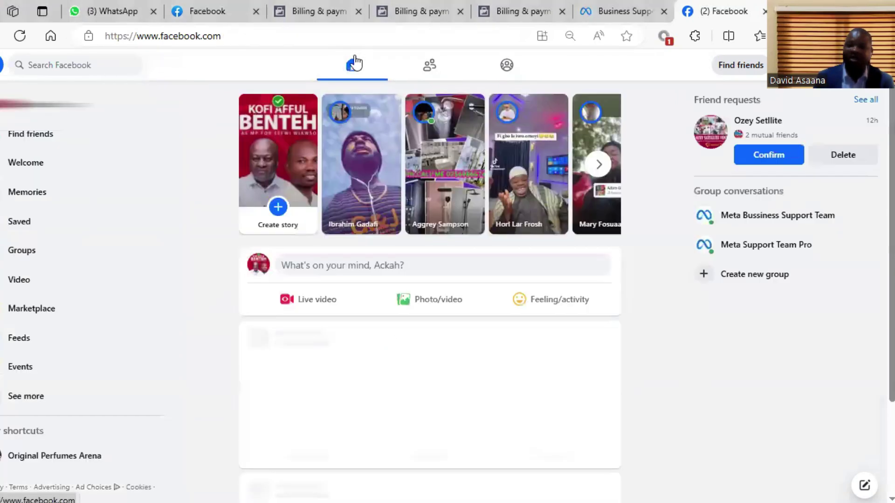
{"action": "left_click", "coordinate": [871, 65]}
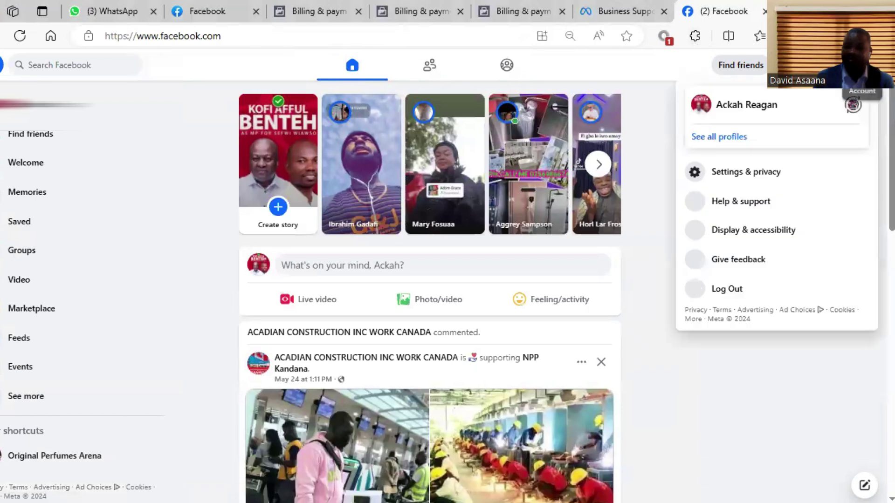
{"action": "left_click", "coordinate": [776, 163]}
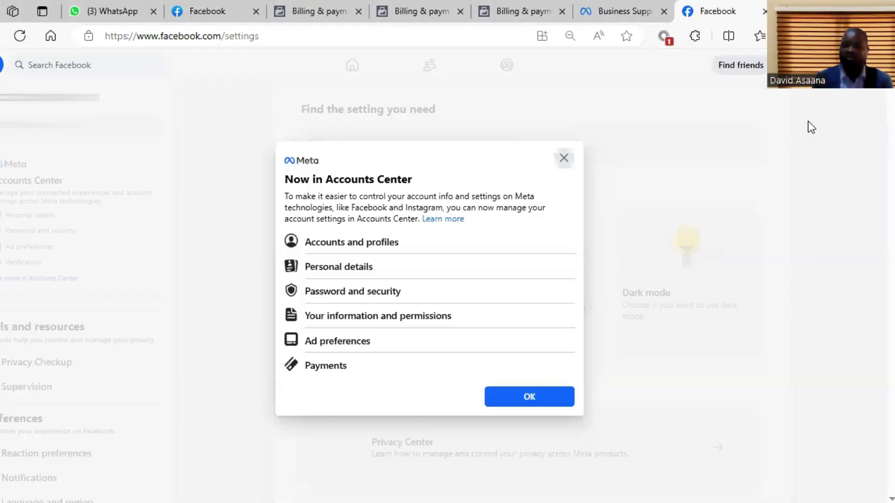
{"action": "left_click", "coordinate": [529, 396]}
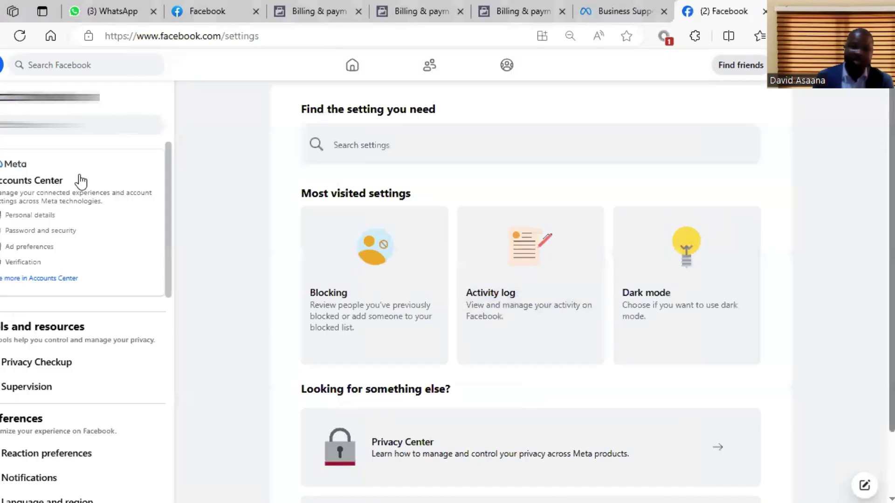
{"action": "left_click", "coordinate": [870, 65]}
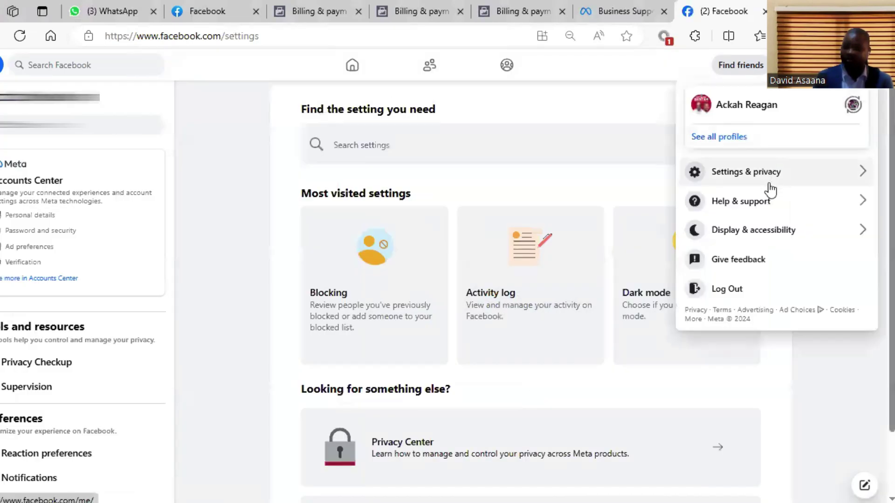